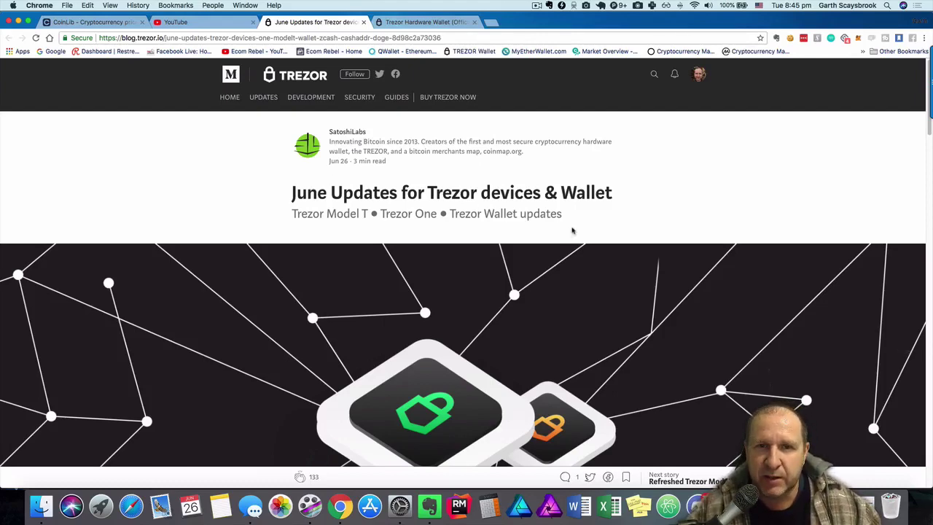
Step: Find the 'Trezor One firmware update 1.6.2' post on the Trezor Blog and open it in a new tab
{"action": "scroll", "coordinate": [572, 230], "scroll_direction": "down", "scroll_amount": 10}
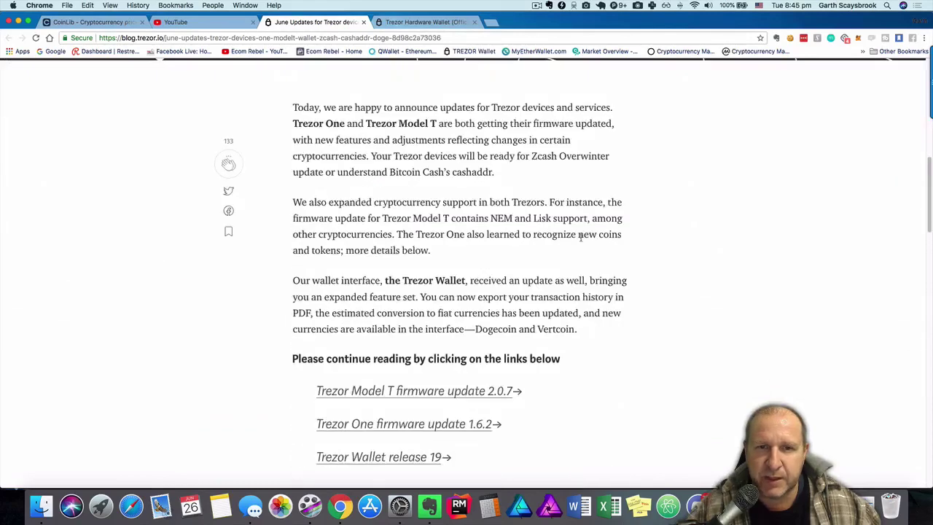
{"action": "scroll", "coordinate": [581, 237], "scroll_direction": "down", "scroll_amount": 5}
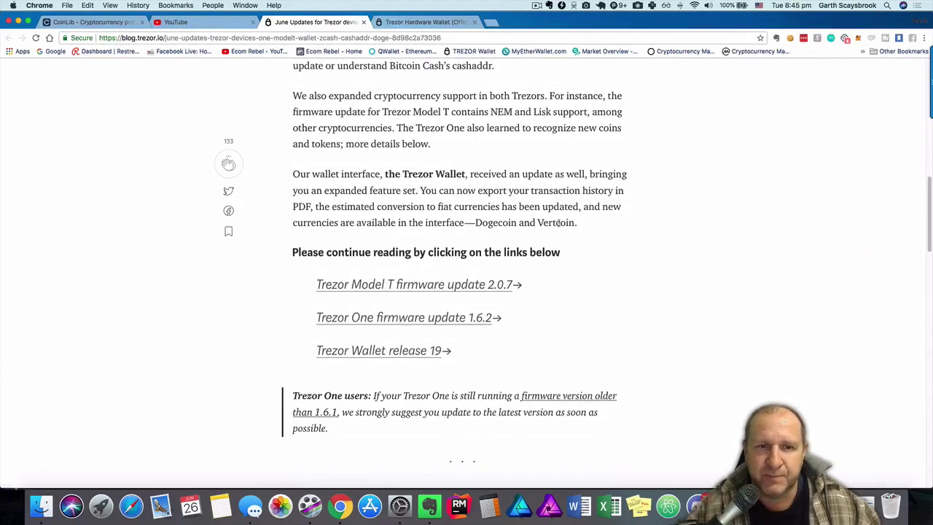
{"action": "scroll", "coordinate": [561, 224], "scroll_direction": "down", "scroll_amount": 5}
{"action": "scroll", "coordinate": [568, 222], "scroll_direction": "up", "scroll_amount": 20}
{"action": "scroll", "coordinate": [574, 222], "scroll_direction": "down", "scroll_amount": 7}
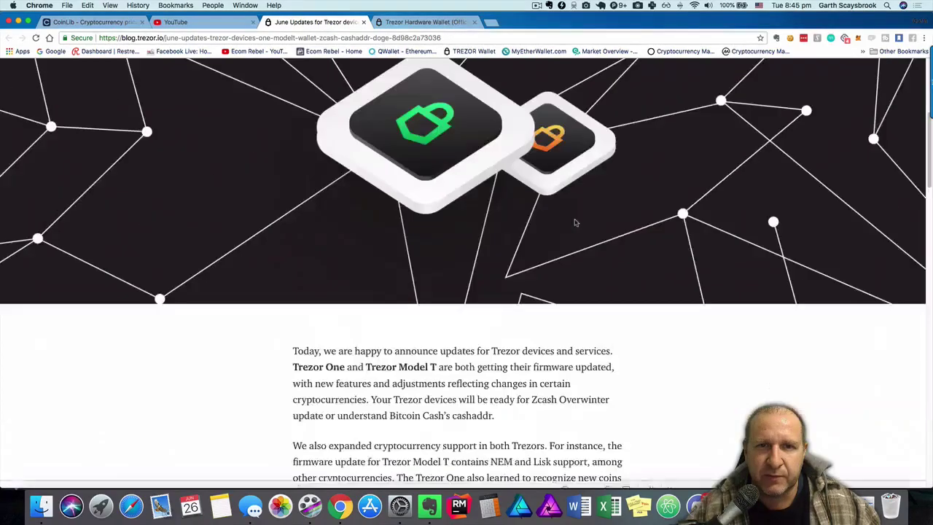
{"action": "scroll", "coordinate": [574, 222], "scroll_direction": "up", "scroll_amount": 2}
{"action": "scroll", "coordinate": [575, 223], "scroll_direction": "down", "scroll_amount": 10}
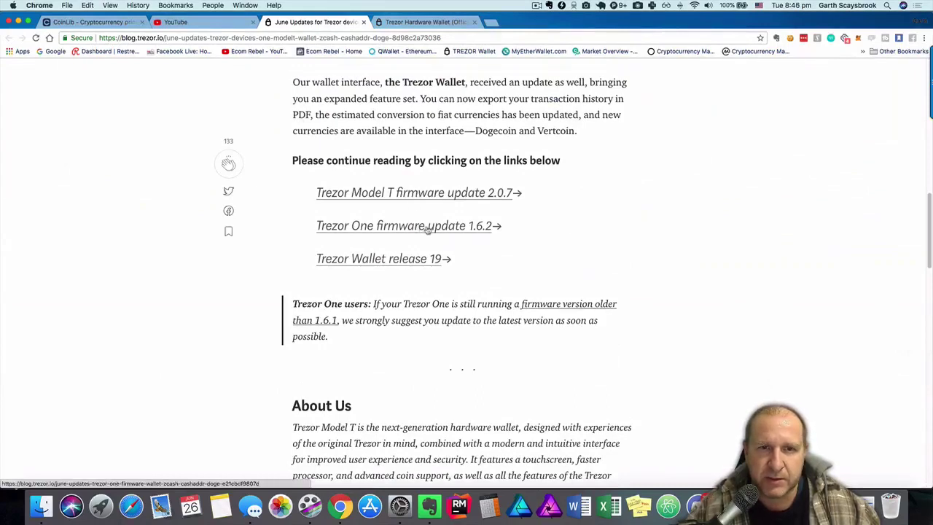
{"action": "left_click", "coordinate": [428, 229]}
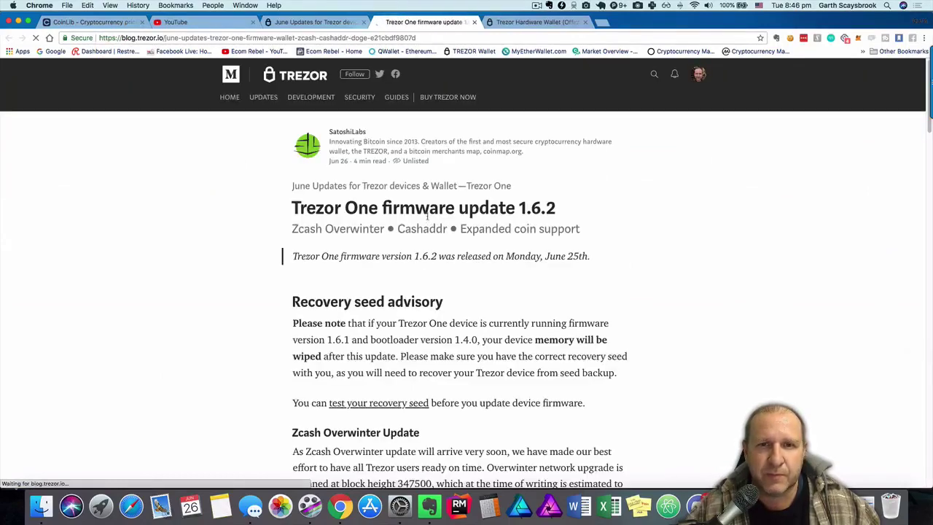
Step: Read through the release notes covering Cashaddr support and newly supported coins
{"action": "scroll", "coordinate": [553, 247], "scroll_direction": "down", "scroll_amount": 5}
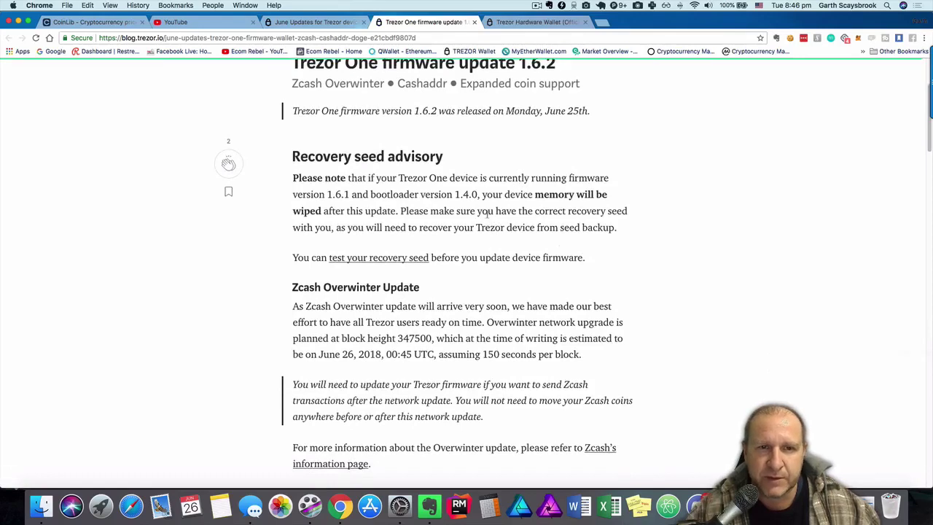
{"action": "scroll", "coordinate": [488, 216], "scroll_direction": "down", "scroll_amount": 2}
{"action": "scroll", "coordinate": [489, 216], "scroll_direction": "down", "scroll_amount": 1}
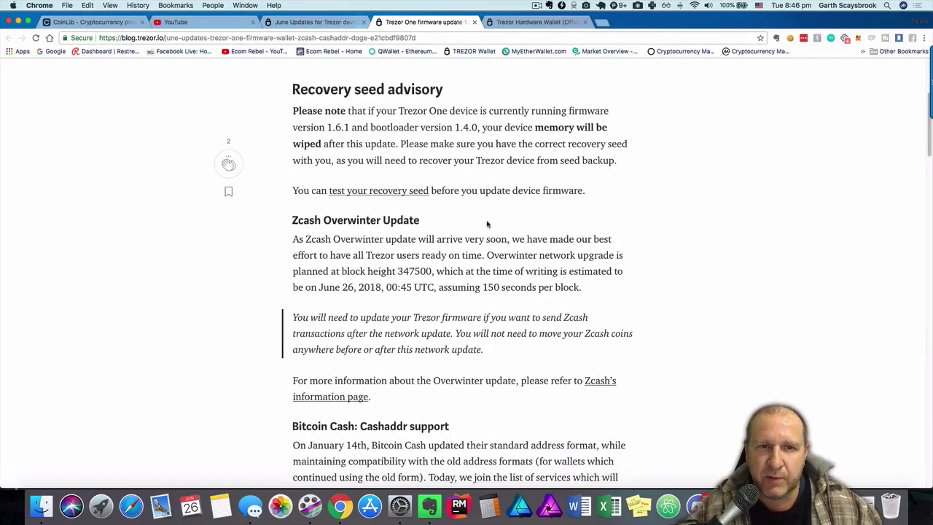
{"action": "scroll", "coordinate": [498, 245], "scroll_direction": "down", "scroll_amount": 2}
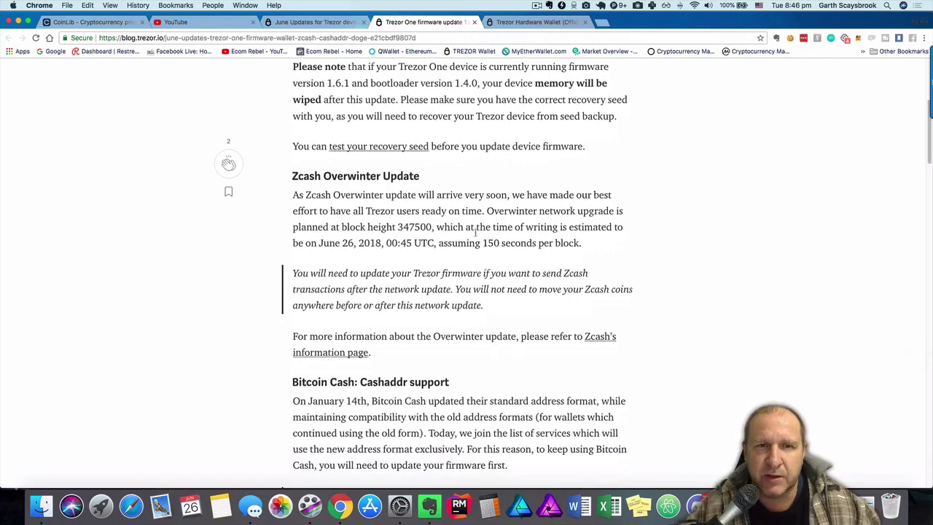
{"action": "scroll", "coordinate": [436, 208], "scroll_direction": "down", "scroll_amount": 2}
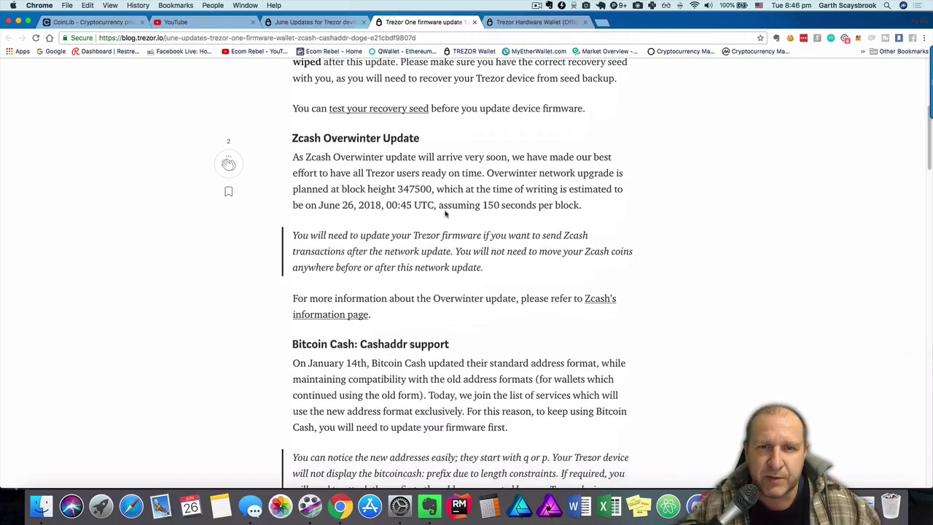
{"action": "scroll", "coordinate": [509, 250], "scroll_direction": "down", "scroll_amount": 5}
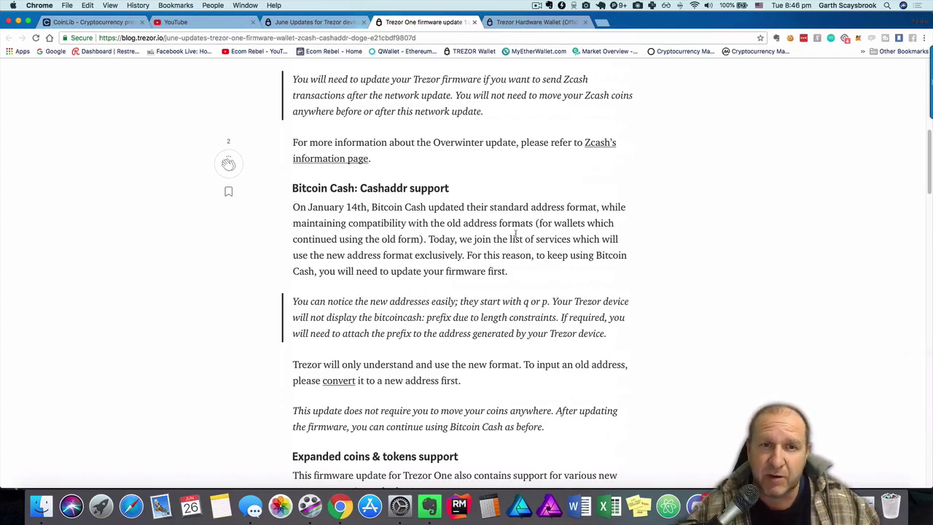
{"action": "scroll", "coordinate": [516, 239], "scroll_direction": "down", "scroll_amount": 1}
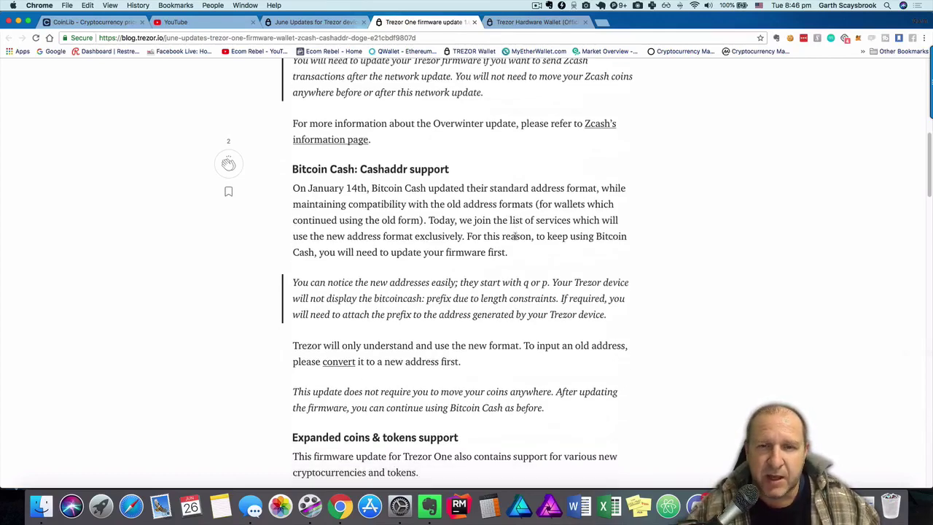
{"action": "scroll", "coordinate": [519, 242], "scroll_direction": "down", "scroll_amount": 3}
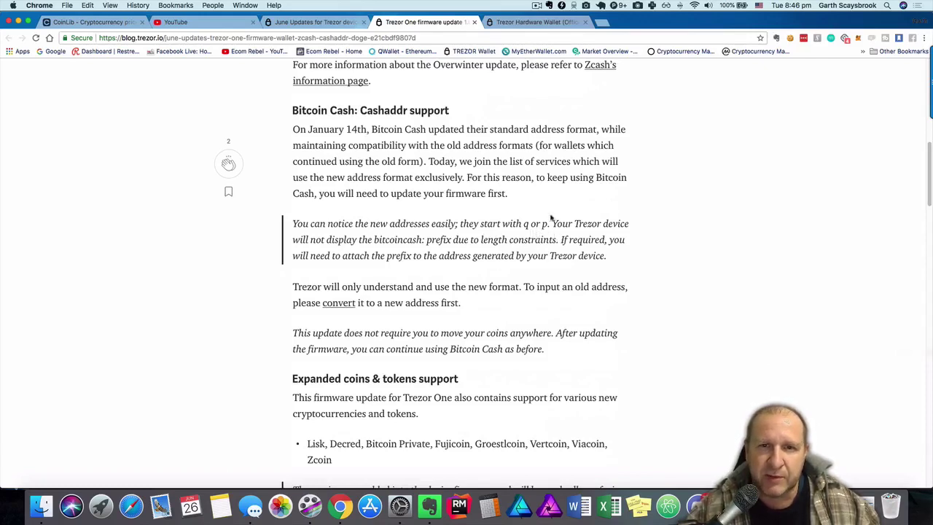
{"action": "scroll", "coordinate": [565, 239], "scroll_direction": "down", "scroll_amount": 1}
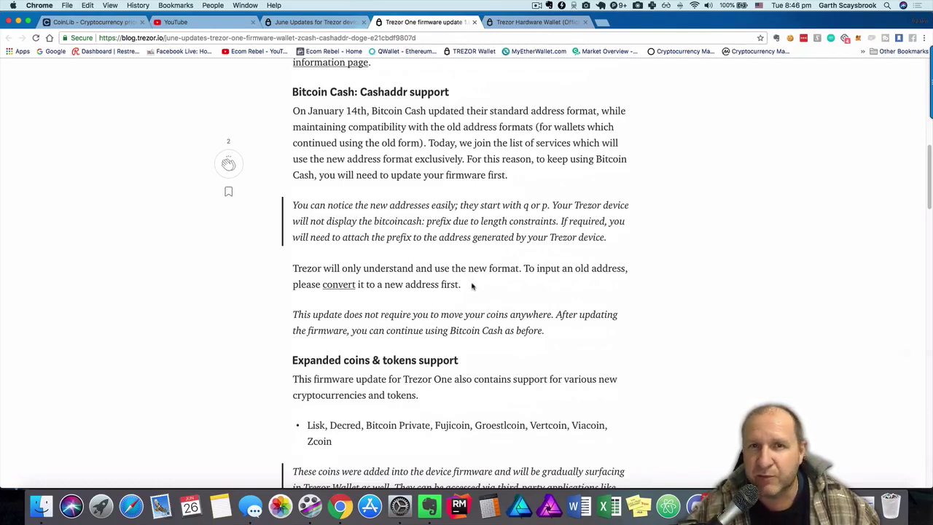
{"action": "scroll", "coordinate": [471, 287], "scroll_direction": "down", "scroll_amount": 1}
{"action": "scroll", "coordinate": [474, 272], "scroll_direction": "down", "scroll_amount": 1}
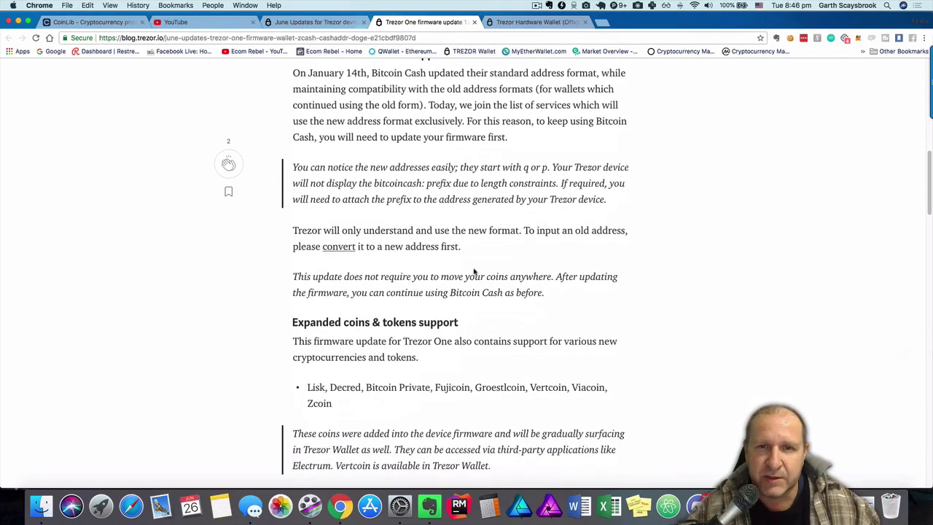
{"action": "scroll", "coordinate": [473, 271], "scroll_direction": "up", "scroll_amount": 3}
{"action": "scroll", "coordinate": [534, 245], "scroll_direction": "down", "scroll_amount": 1}
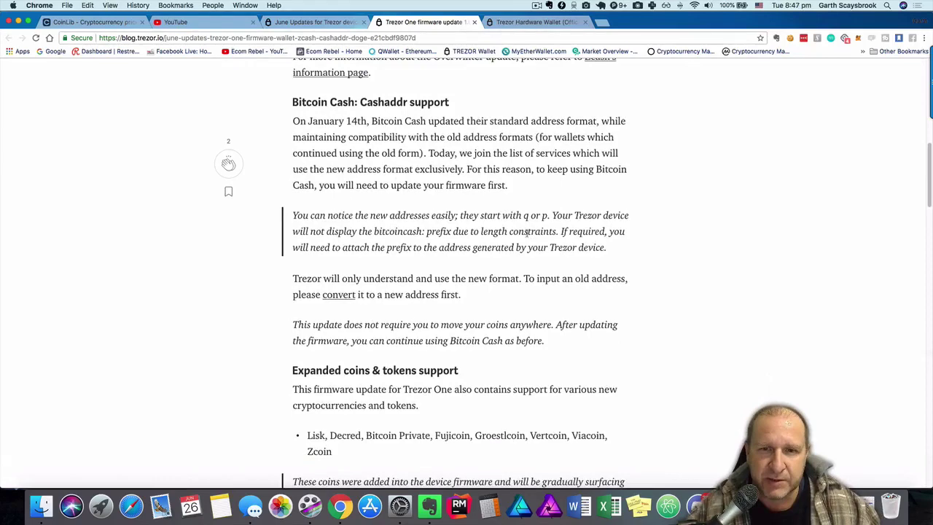
{"action": "scroll", "coordinate": [526, 232], "scroll_direction": "down", "scroll_amount": 10}
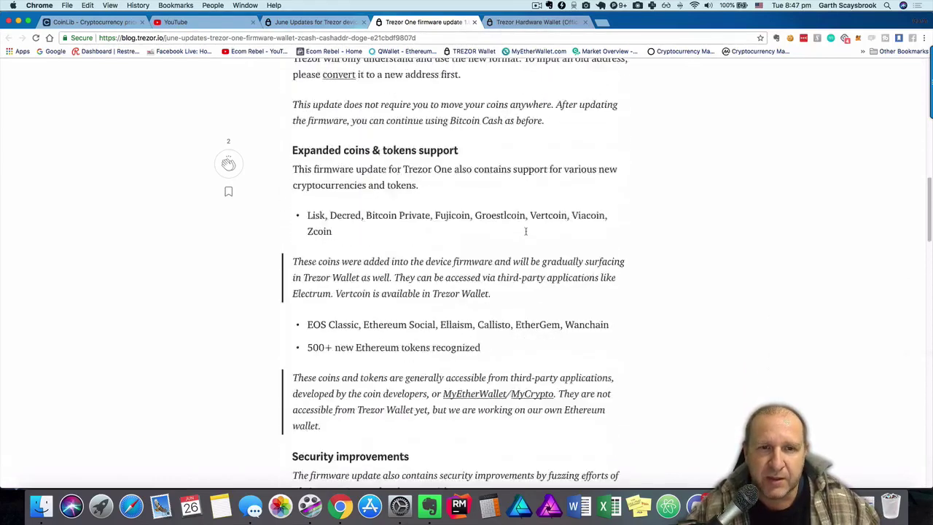
{"action": "scroll", "coordinate": [525, 231], "scroll_direction": "down", "scroll_amount": 2}
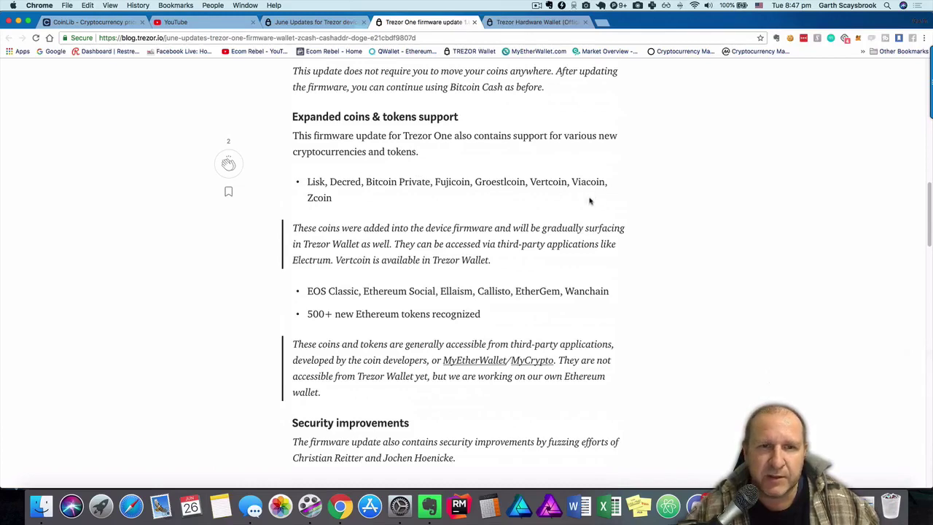
{"action": "scroll", "coordinate": [590, 196], "scroll_direction": "down", "scroll_amount": 3}
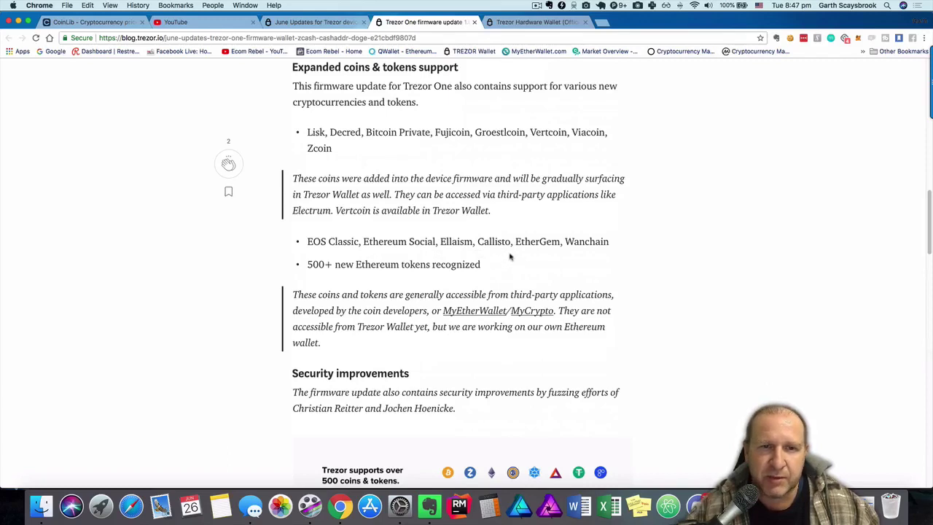
{"action": "scroll", "coordinate": [529, 255], "scroll_direction": "down", "scroll_amount": 1}
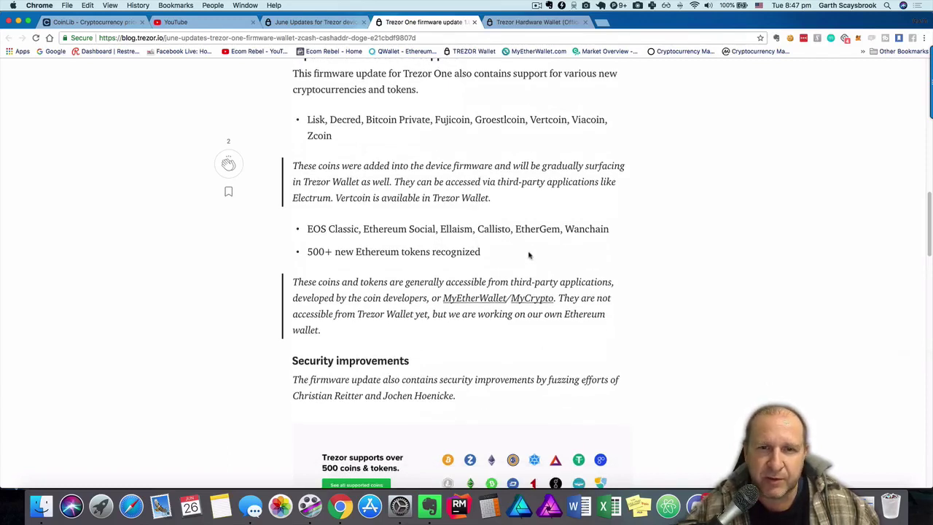
{"action": "scroll", "coordinate": [529, 255], "scroll_direction": "down", "scroll_amount": 1}
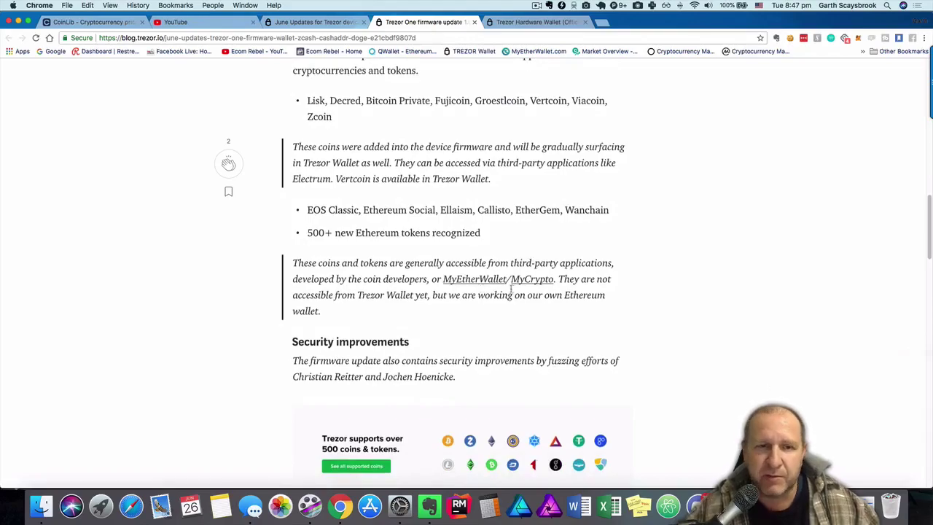
{"action": "scroll", "coordinate": [512, 280], "scroll_direction": "up", "scroll_amount": 1}
{"action": "scroll", "coordinate": [513, 274], "scroll_direction": "up", "scroll_amount": 15}
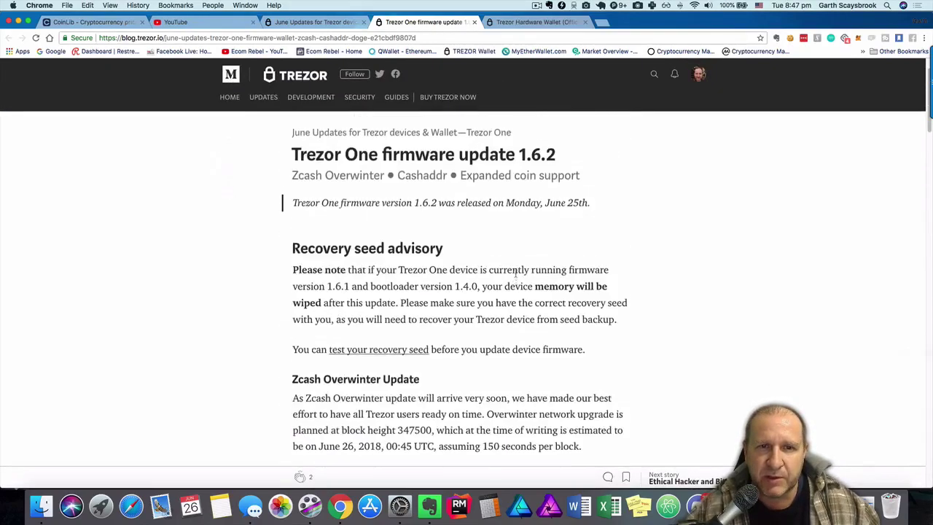
{"action": "scroll", "coordinate": [516, 276], "scroll_direction": "down", "scroll_amount": 20}
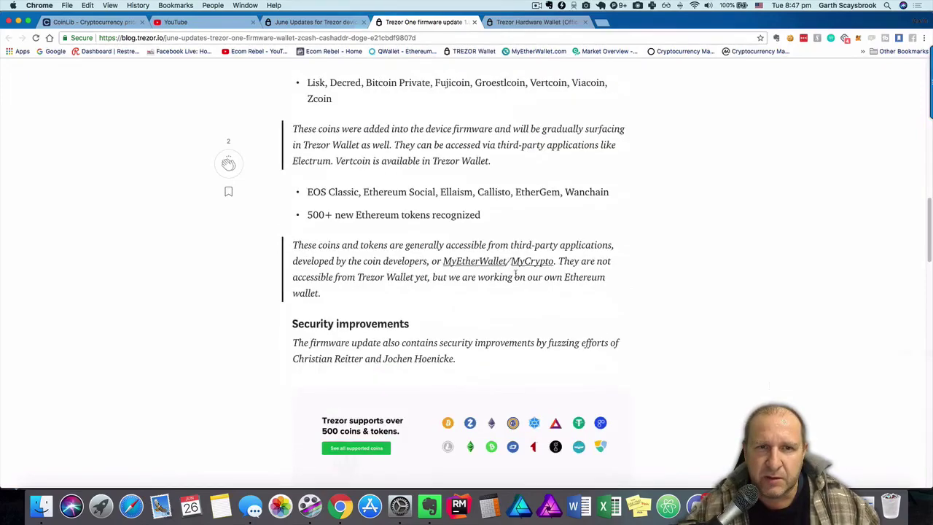
{"action": "scroll", "coordinate": [515, 275], "scroll_direction": "up", "scroll_amount": 20}
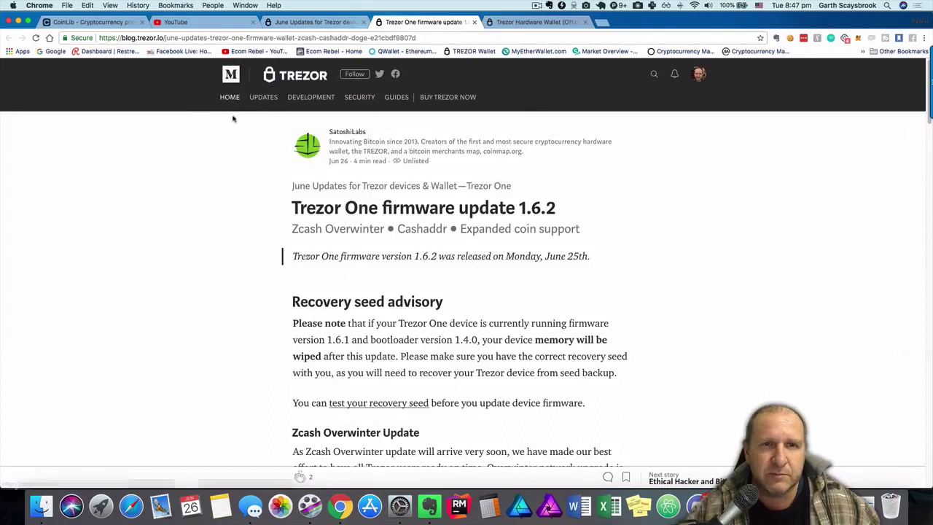
Step: Go to the Trezor One wallet setup and download TREZOR Bridge 2.0.14 for Mac OS X
{"action": "left_click", "coordinate": [514, 22]}
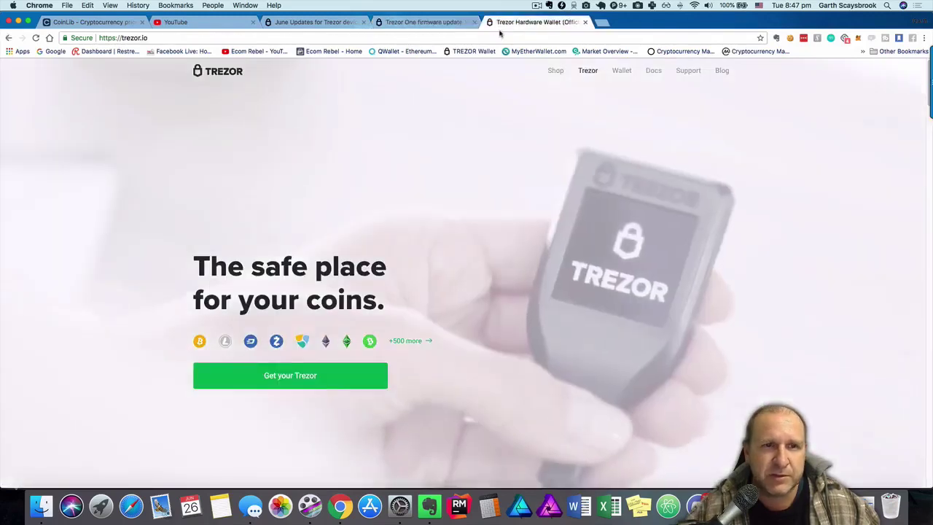
{"action": "left_click", "coordinate": [621, 71]}
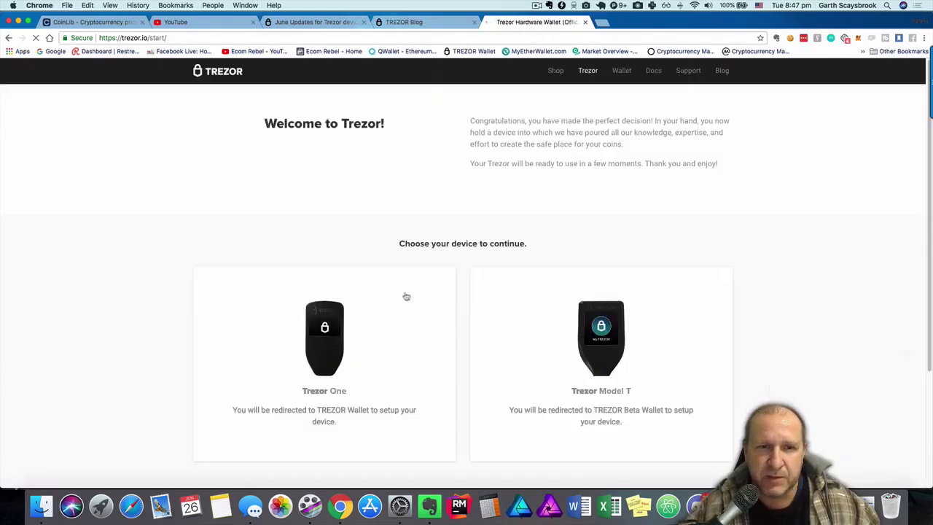
{"action": "left_click", "coordinate": [322, 342]}
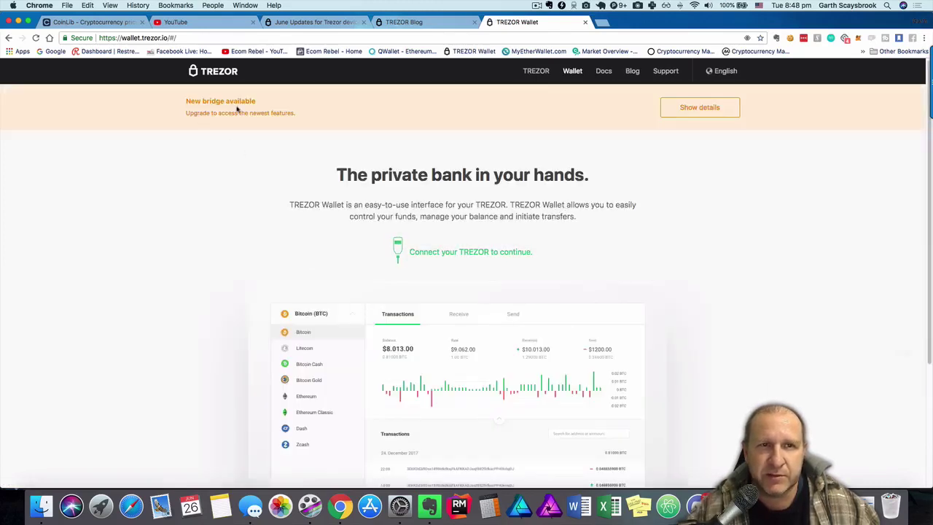
{"action": "left_click", "coordinate": [686, 115]}
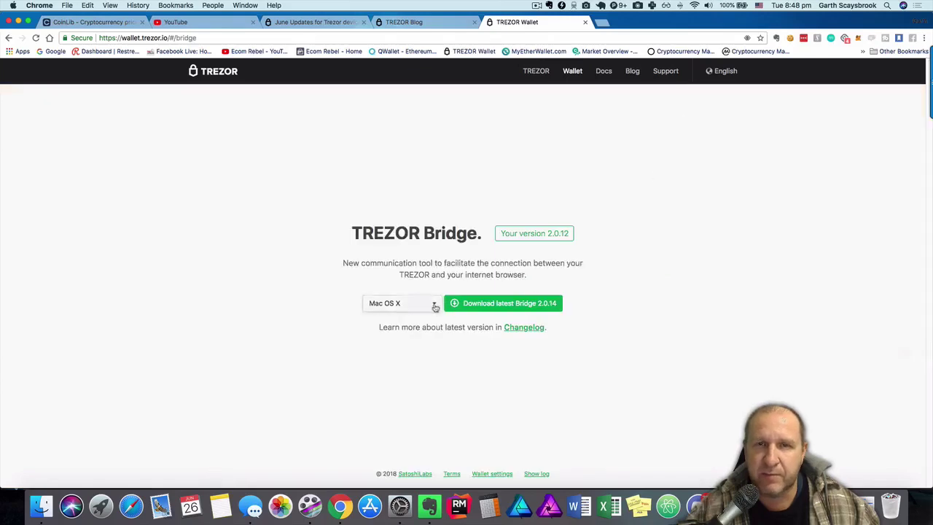
{"action": "left_click", "coordinate": [497, 303]}
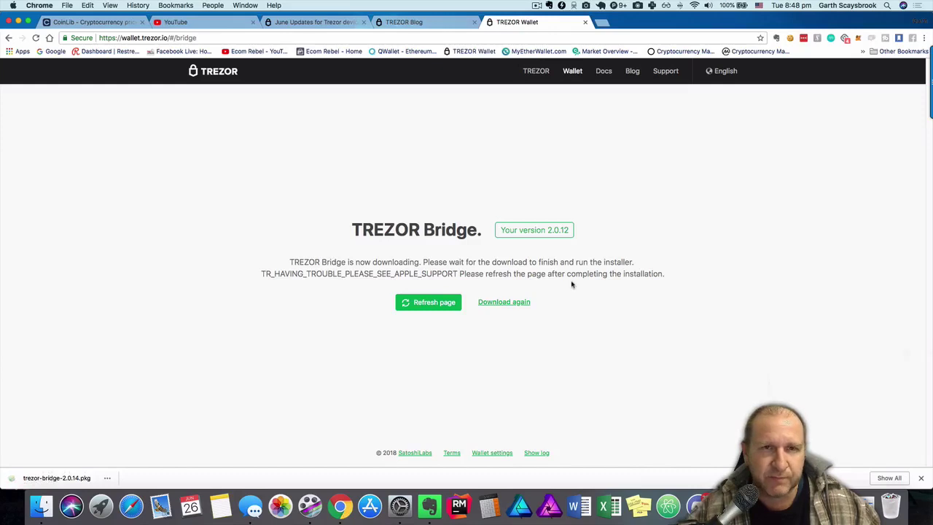
Step: Install TREZOR Bridge from trezor-bridge-2.0.14.pkg with the admin password, then trash the installer
{"action": "left_click", "coordinate": [57, 479]}
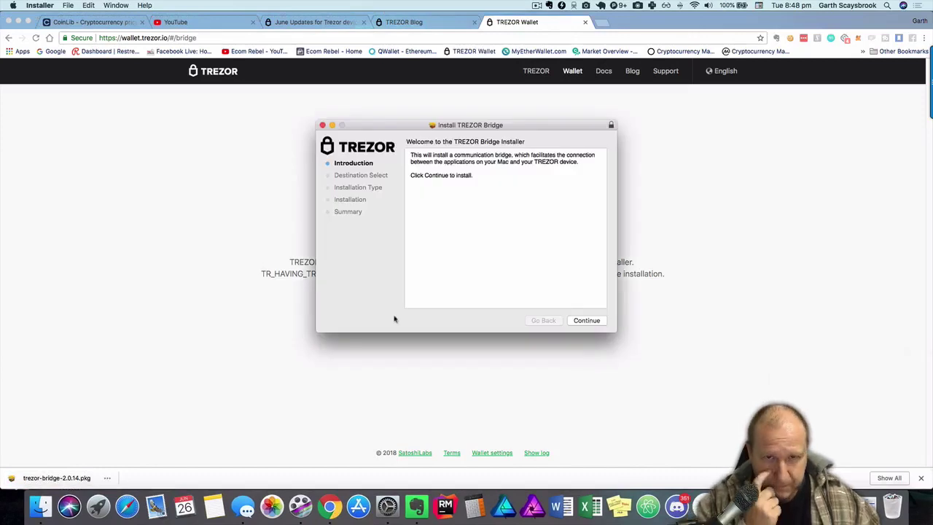
{"action": "left_click", "coordinate": [576, 321]}
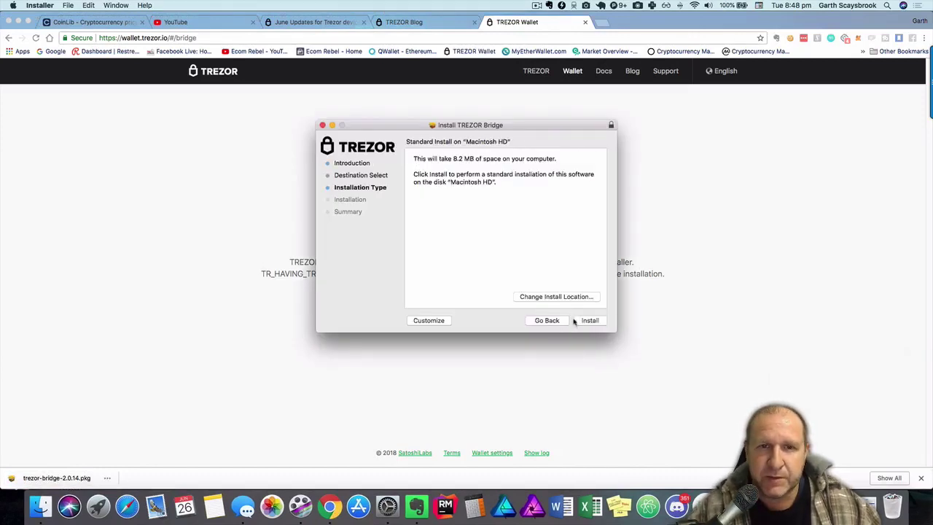
{"action": "left_click", "coordinate": [589, 320]}
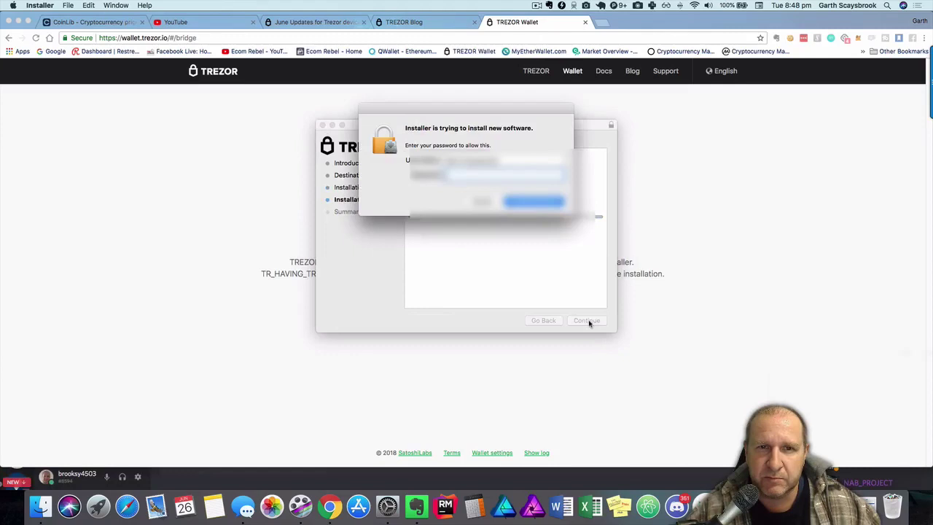
{"action": "type", "text": "*****"}
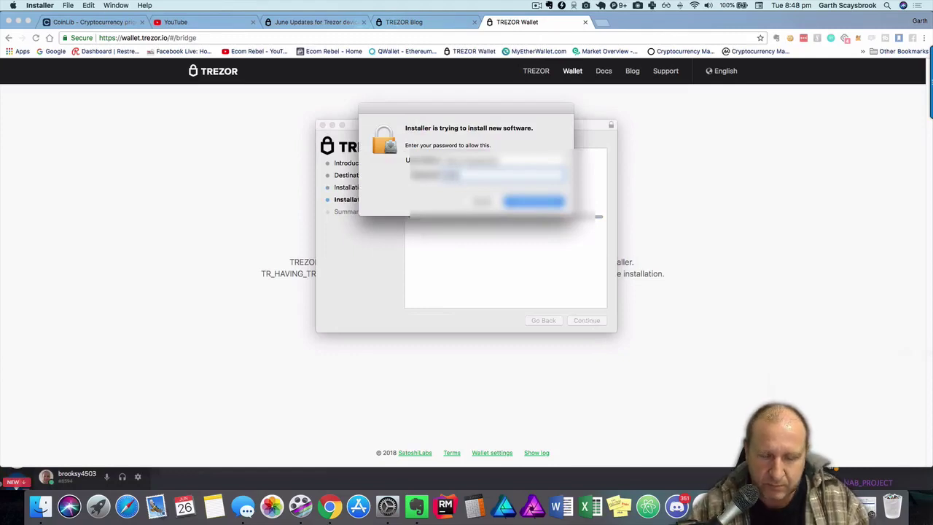
{"action": "key", "text": "Return"}
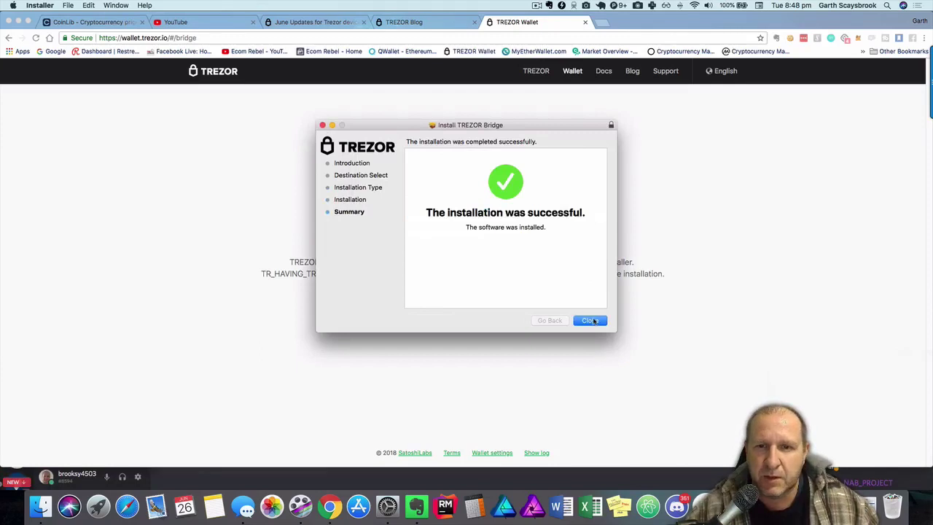
{"action": "left_click", "coordinate": [594, 321]}
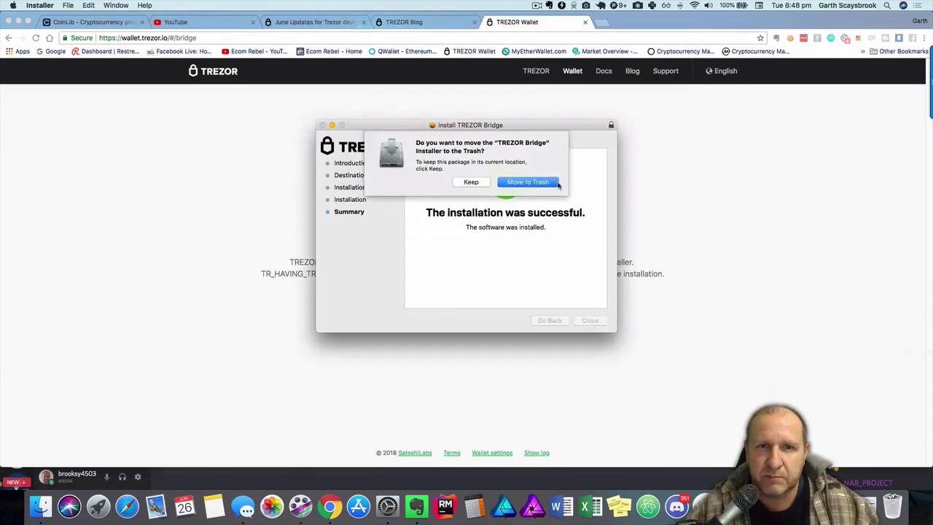
{"action": "left_click", "coordinate": [527, 183]}
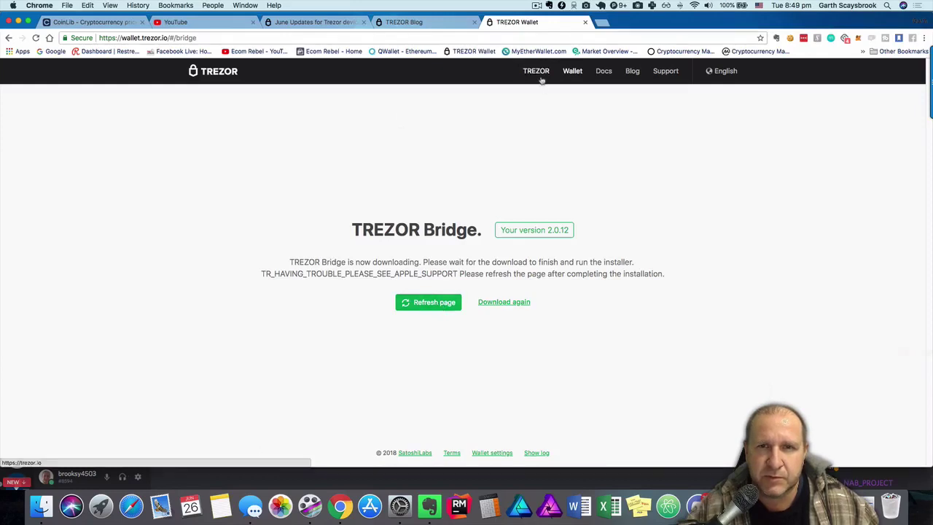
Step: Return to the wallet home page and reload it so the connected TREZOR's device page loads
{"action": "left_click", "coordinate": [569, 76]}
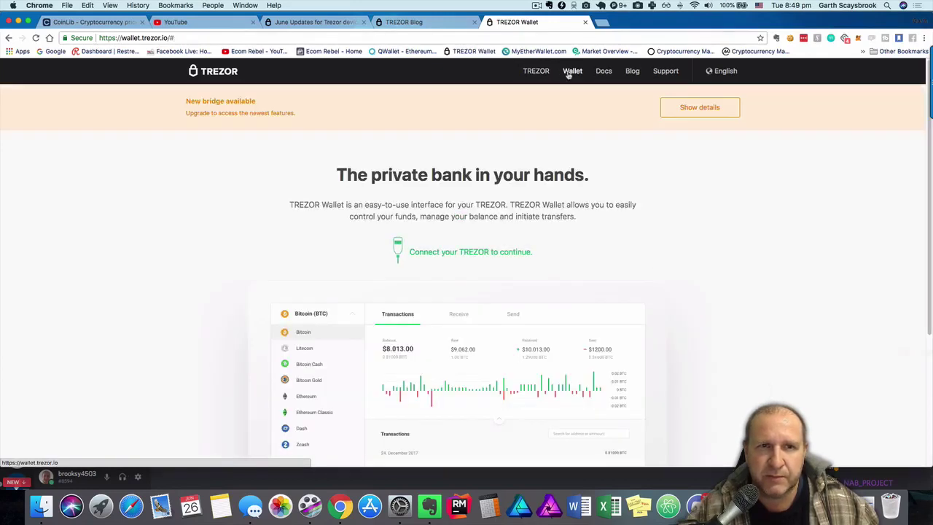
{"action": "left_click", "coordinate": [37, 40]}
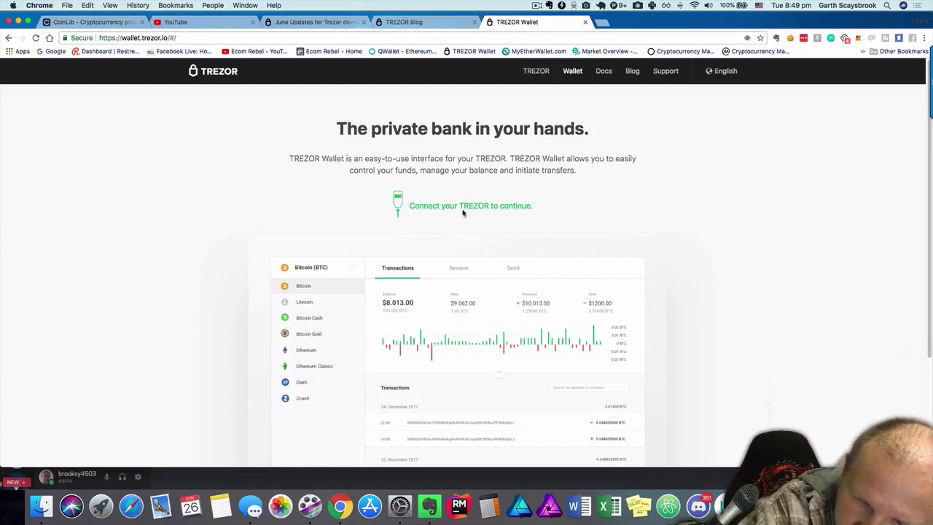
{"action": "key", "text": "Tab"}
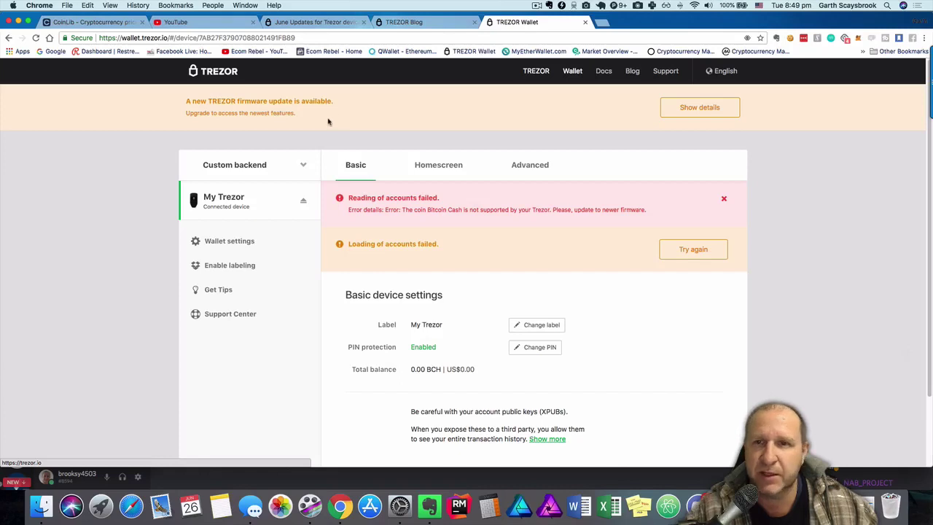
Step: Open the firmware update details from the update banner
{"action": "left_click", "coordinate": [700, 110]}
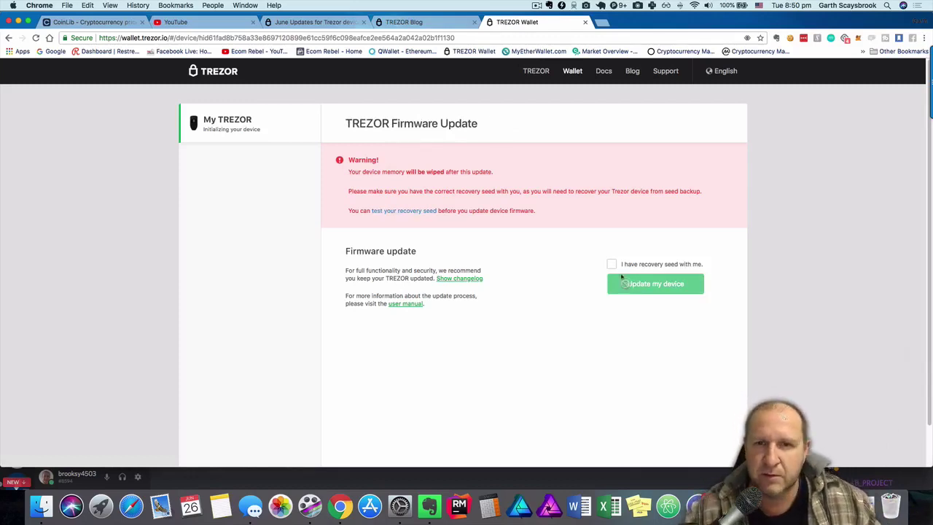
Step: Confirm the recovery seed is at hand and start the firmware update to 1.6.2
{"action": "left_click", "coordinate": [611, 264]}
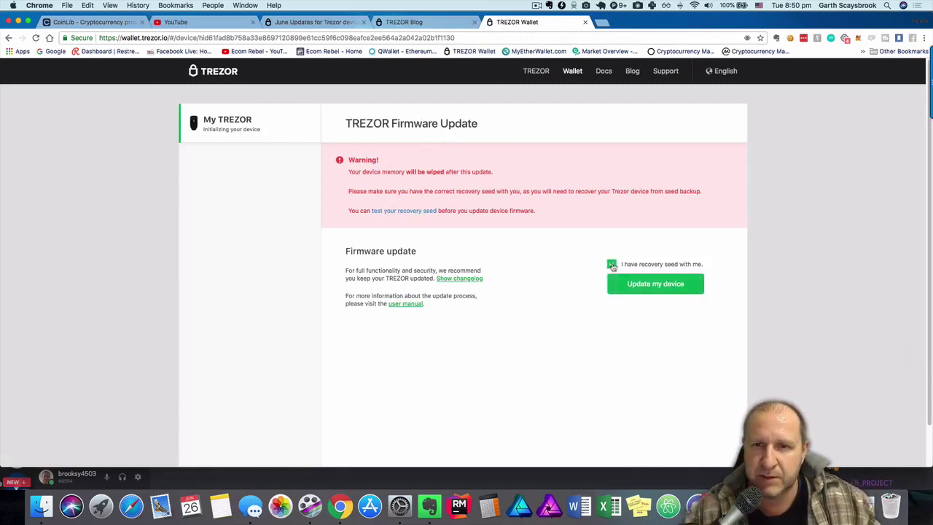
{"action": "left_click", "coordinate": [648, 285]}
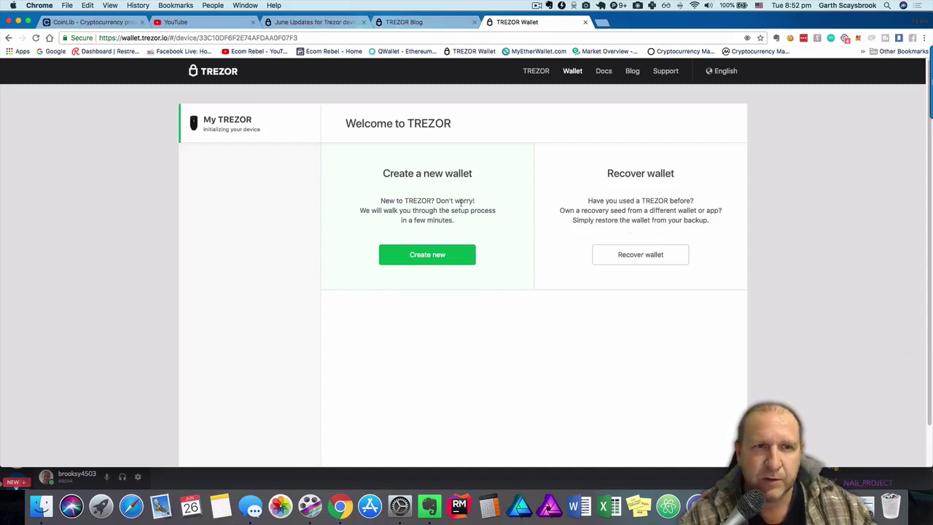
Step: Choose Recover wallet and proceed with a 24-word seed recovery
{"action": "left_click", "coordinate": [640, 256]}
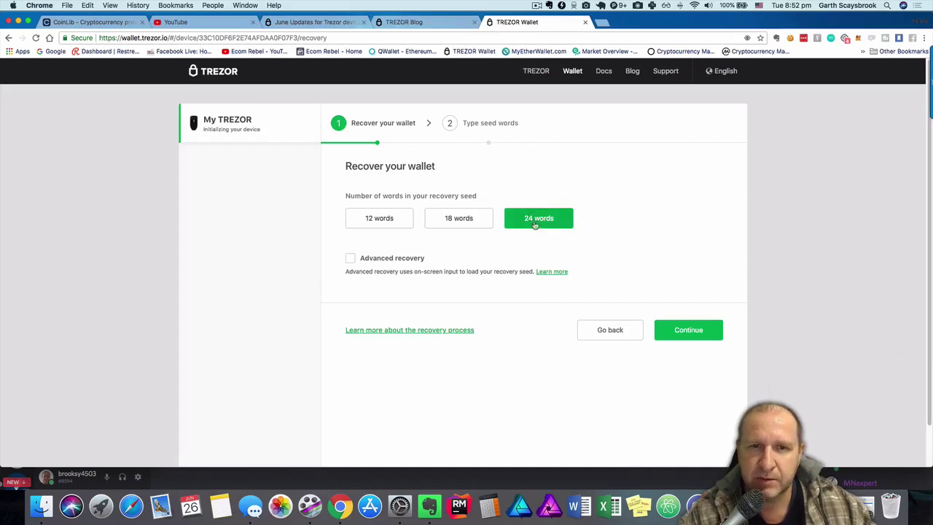
{"action": "left_click", "coordinate": [689, 330]}
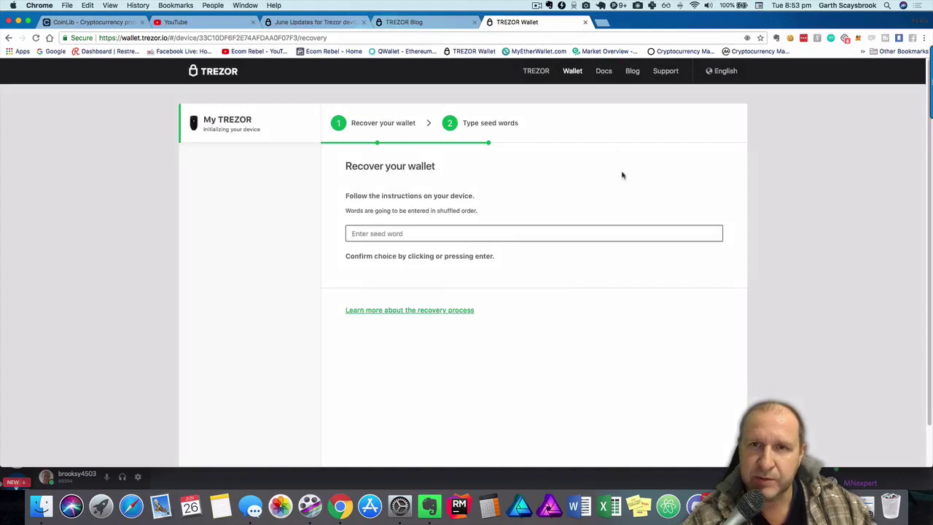
Step: Enter the seed words the device requests until the restored wallet loads with the 'Your TREZOR is ready!' tour
{"action": "left_click", "coordinate": [549, 5]}
{"action": "left_click", "coordinate": [549, 6]}
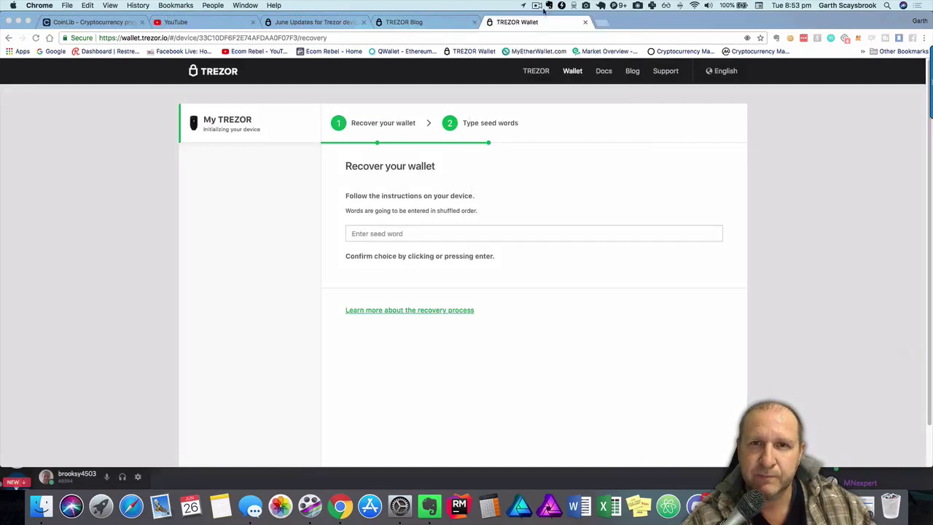
{"action": "left_click", "coordinate": [537, 5]}
{"action": "left_click", "coordinate": [543, 34]}
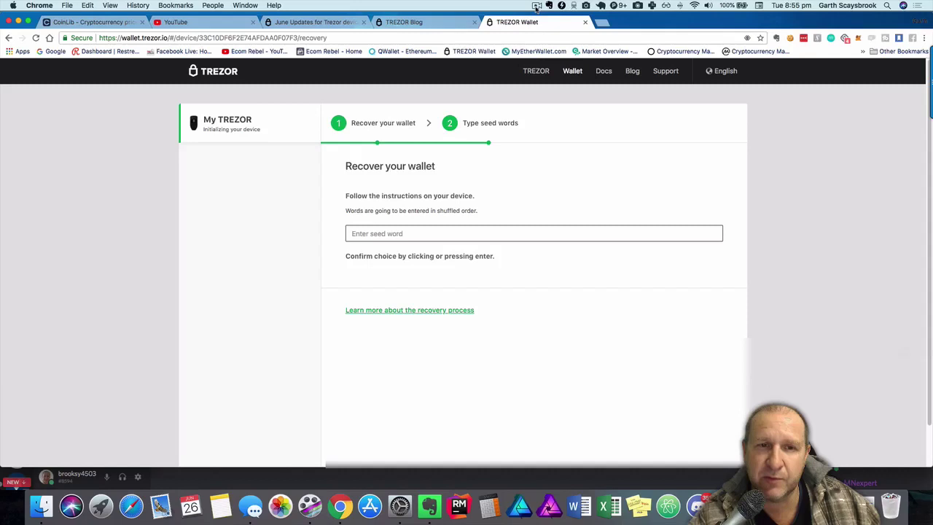
{"action": "left_click", "coordinate": [536, 6]}
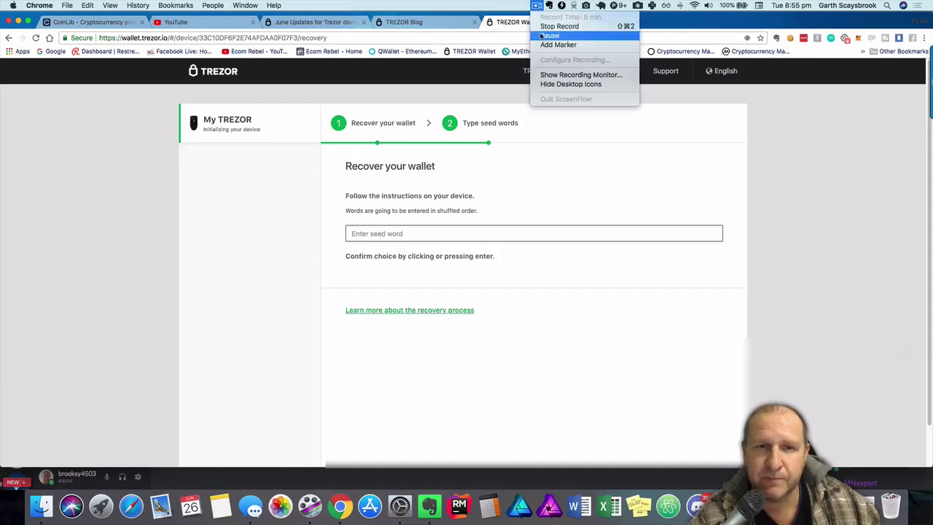
{"action": "left_click", "coordinate": [542, 35]}
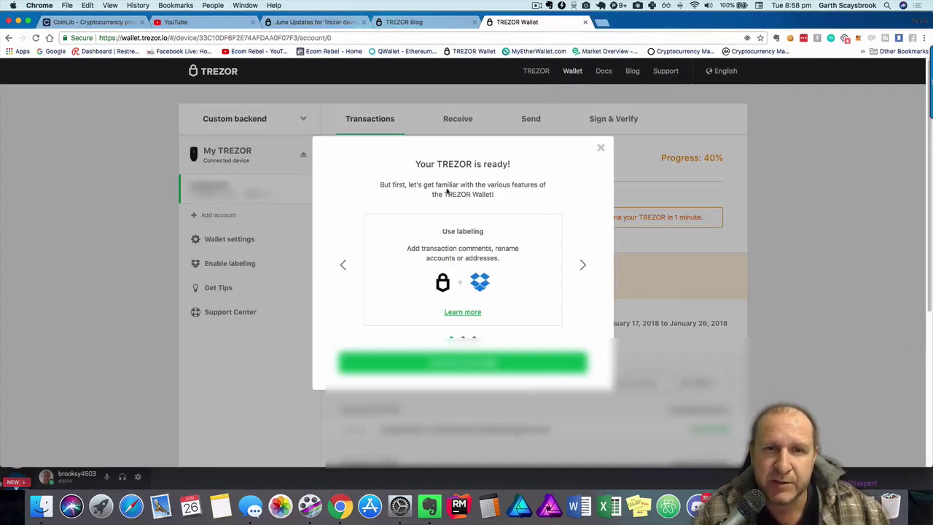
Step: Close the 'Your TREZOR is ready!' tour and look over the restored Account #1 transactions page
{"action": "left_click", "coordinate": [470, 362]}
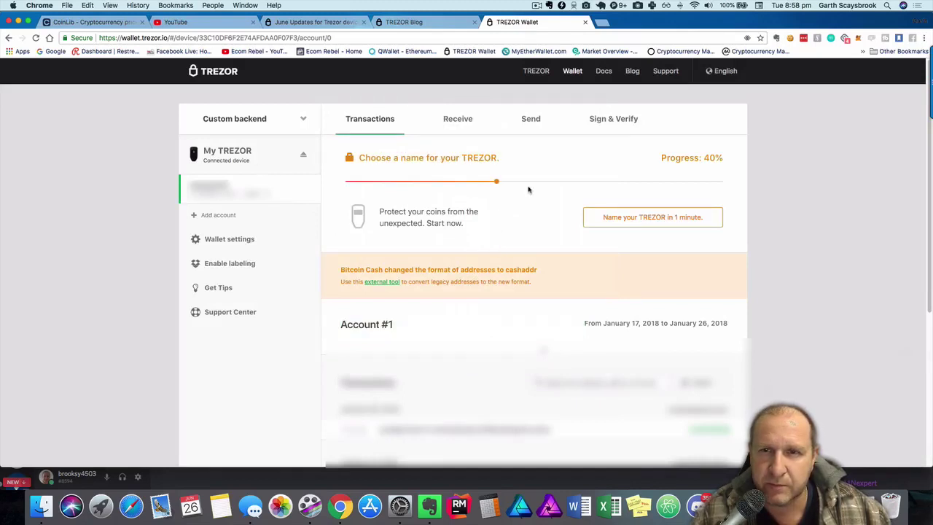
{"action": "scroll", "coordinate": [547, 213], "scroll_direction": "down", "scroll_amount": 1}
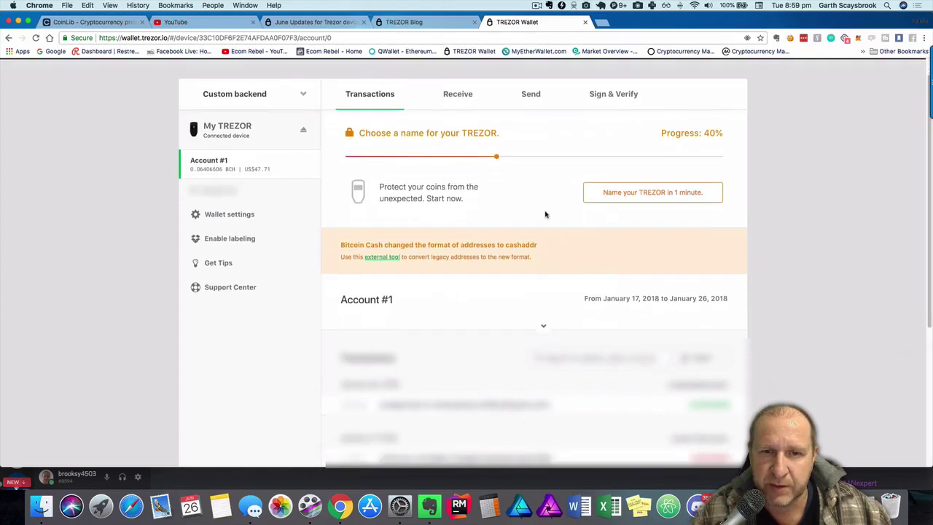
{"action": "scroll", "coordinate": [545, 213], "scroll_direction": "up", "scroll_amount": 1}
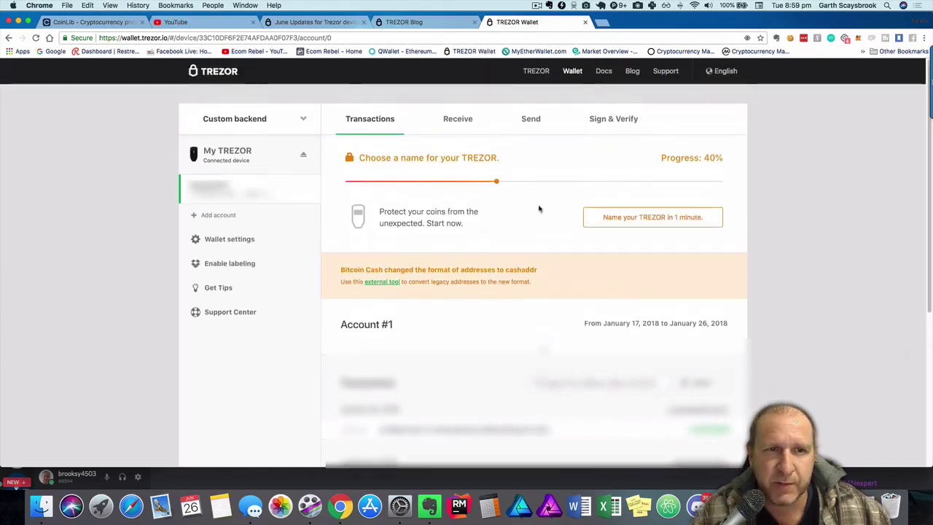